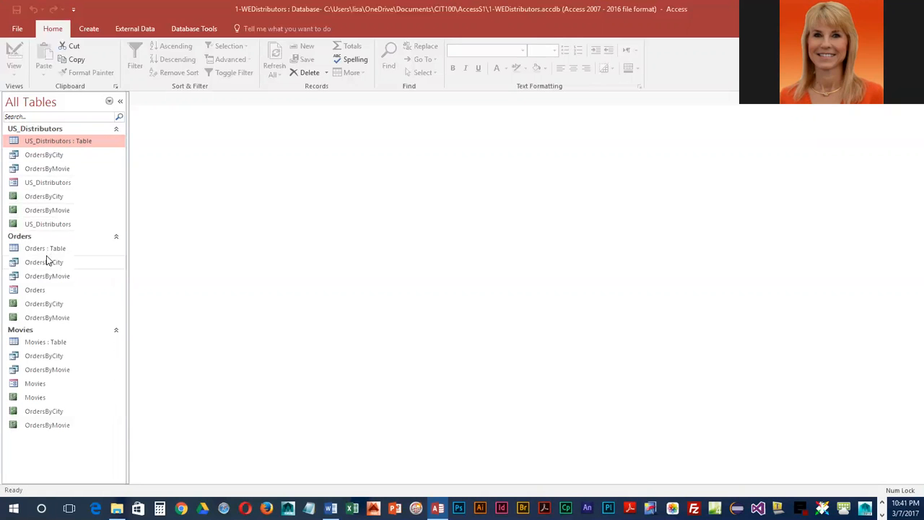
Step: Open the US_Distributors form and go to a blank new record, 21 of 21
double_click(51, 183)
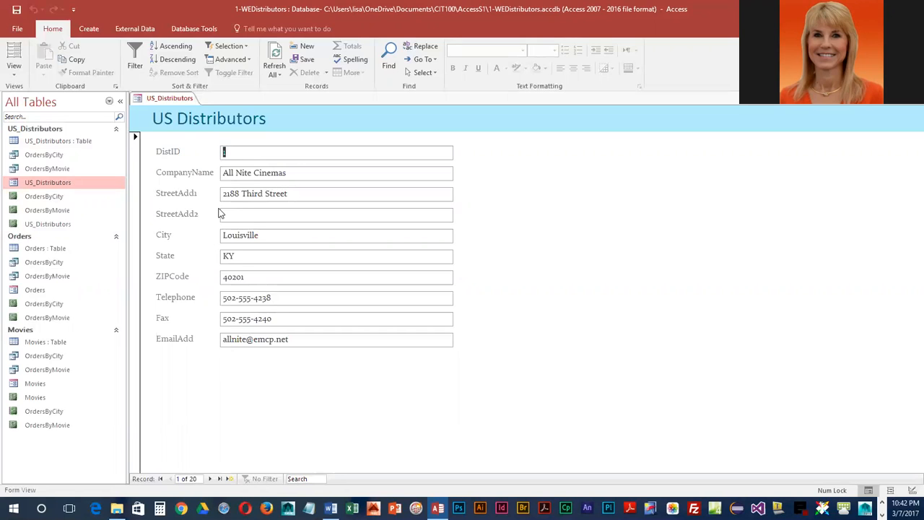
left_click(230, 479)
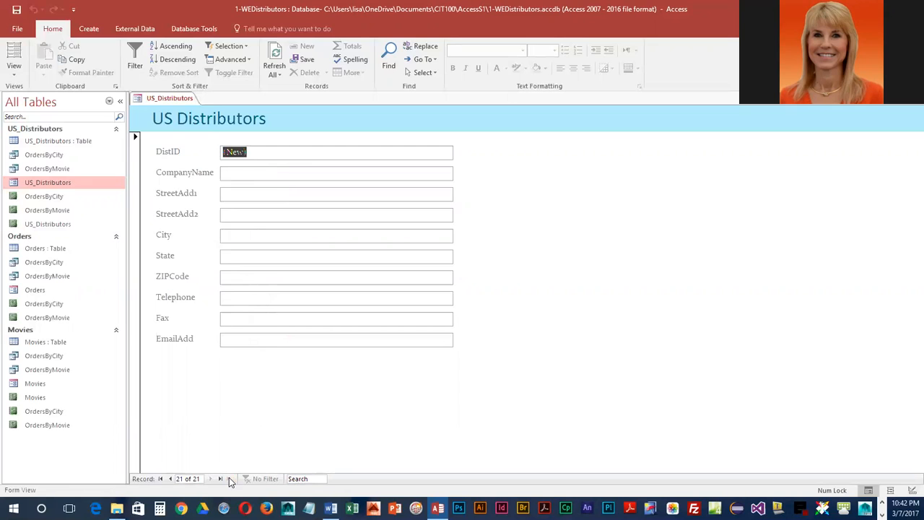
Step: Enter Movie Emporium at 203 West Houston Street, New York, NY 10014
left_click(244, 168)
type("Movie Em")
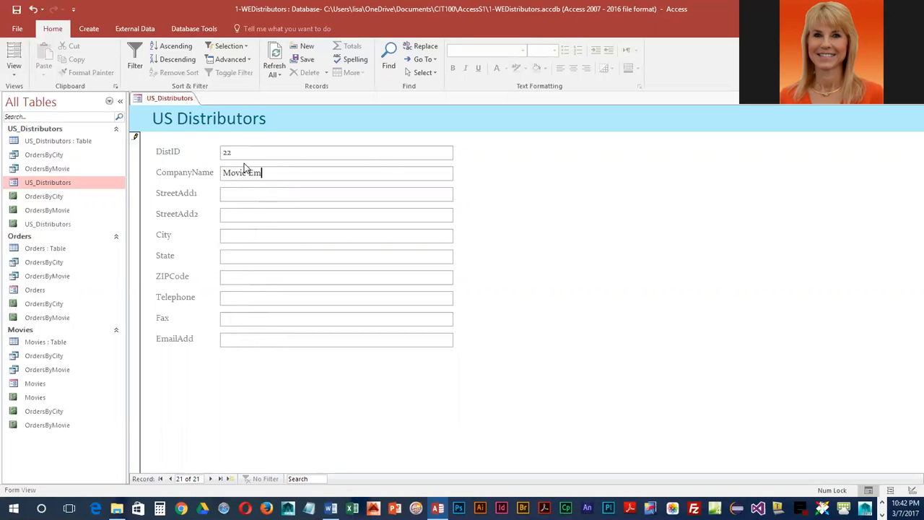
type("p")
type("orium")
type("203 West H")
type("ouston Street")
key("Tab")
key("Tab")
type("New York")
key("Tab")
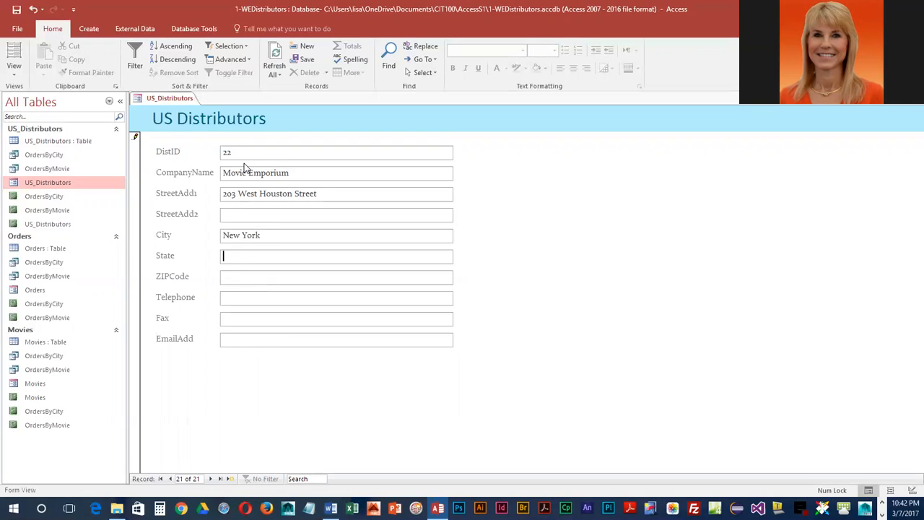
type("NY")
key("Tab")
type("10014")
Step: Add Movie Emporium's telephone, fax and e-mail address, then advance to a new record
key("Tab")
type("212-555-7278")
key("Tab")
type("212-555-728")
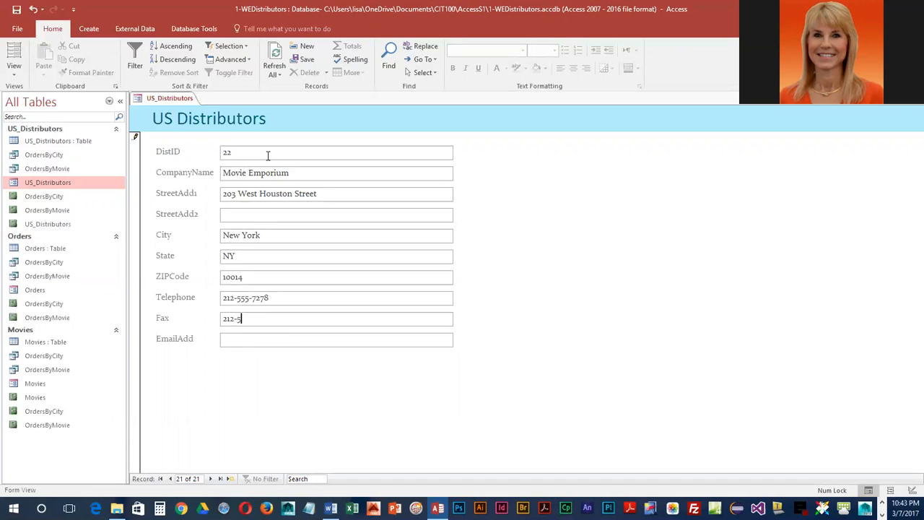
type("0")
key("Tab")
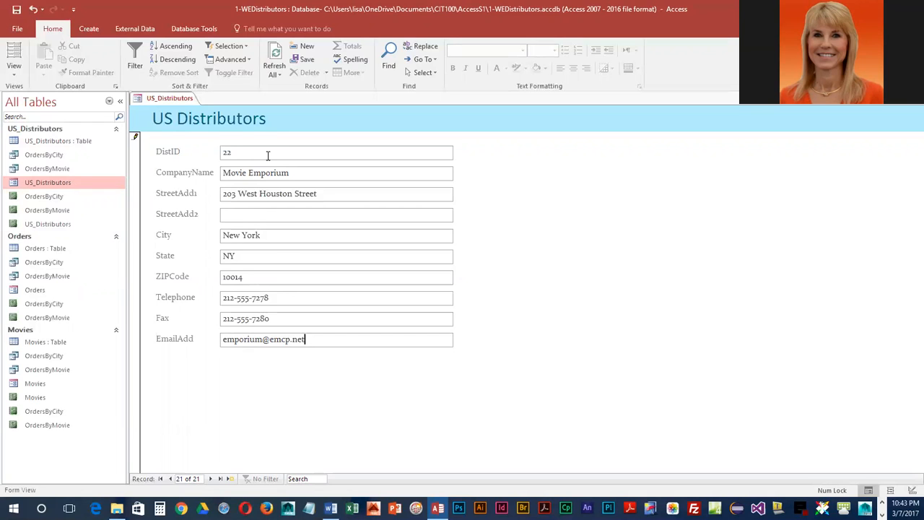
key("Tab")
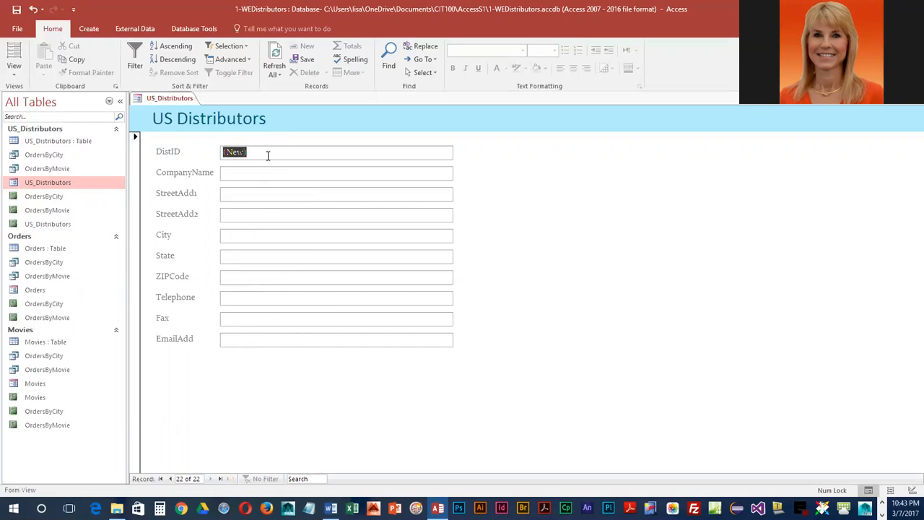
Step: Enter Cinema Festival at 318 East 11th Street, New York, NY 10003
key("Tab")
type("Cinema ")
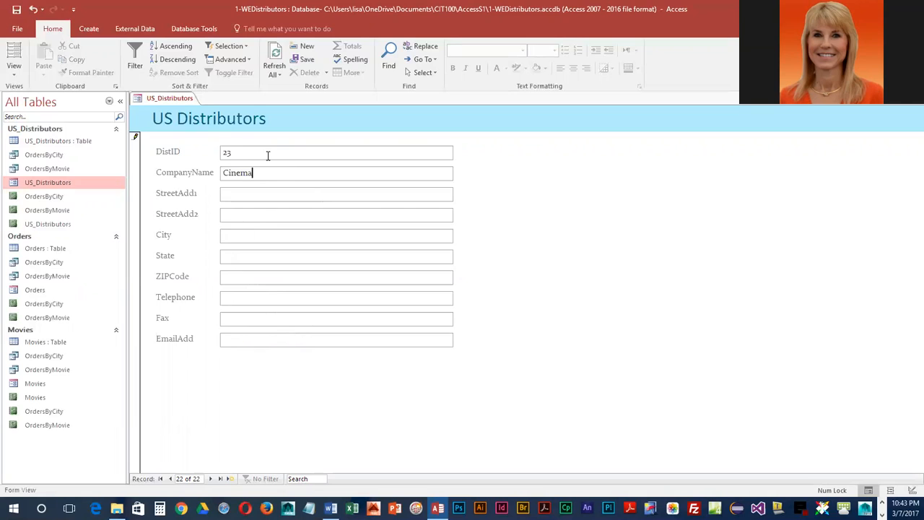
type("Festival")
key("Tab")
type("318 East 11th Street")
key("Tab")
key("Tab")
type("New York")
key("Tab")
type("NY")
key("Tab")
type("10003")
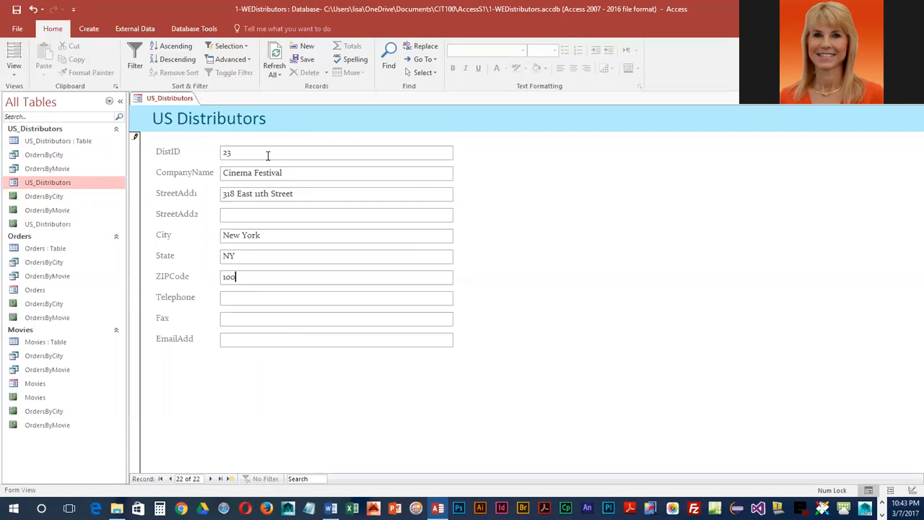
Step: Fill in Cinema Festival's telephone, fax and e-mail address
key("Tab")
type("212-555-9715")
key("Tab")
type("212-555-9717")
key("Tab")
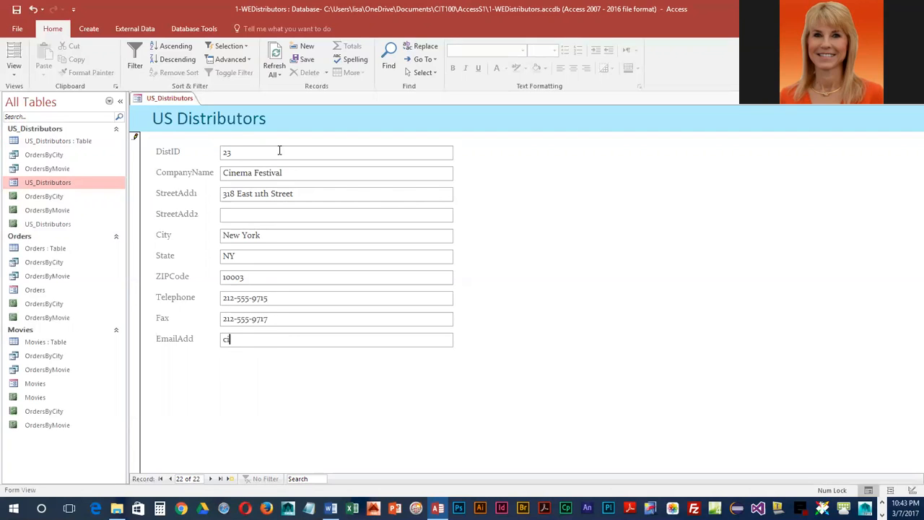
Step: Jump to the last record and back to record 1, All Nite Cinemas, focusing CompanyName
left_click(160, 479)
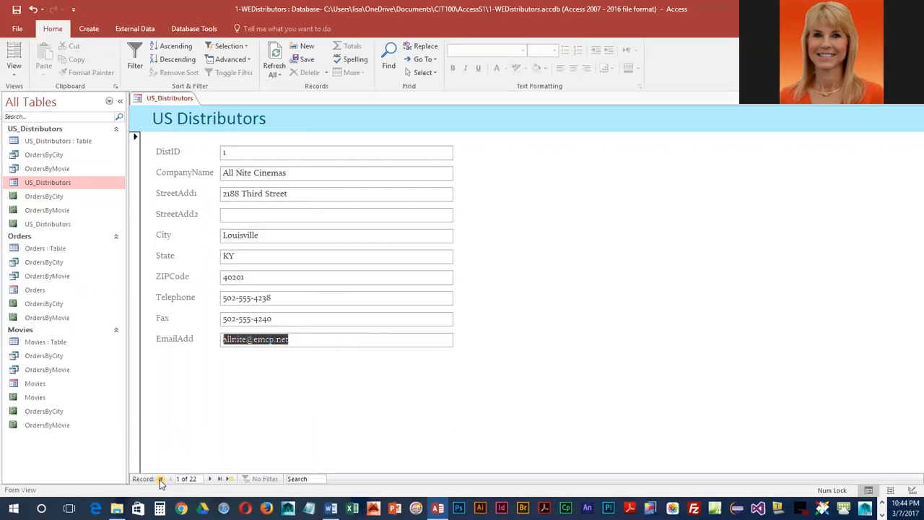
left_click(220, 478)
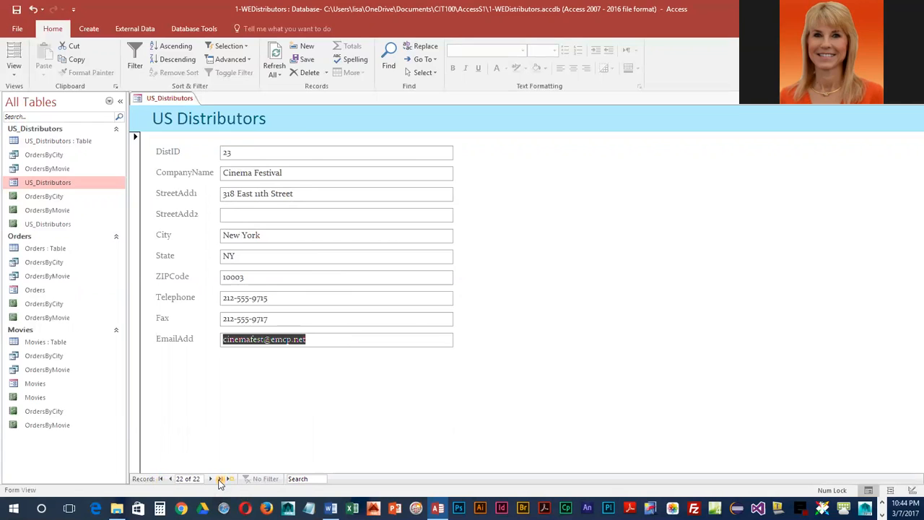
left_click(161, 479)
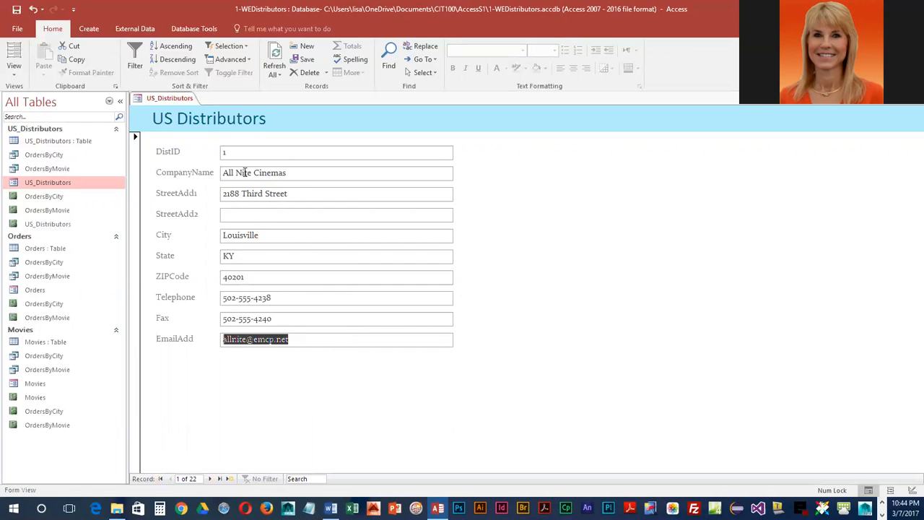
left_click(244, 173)
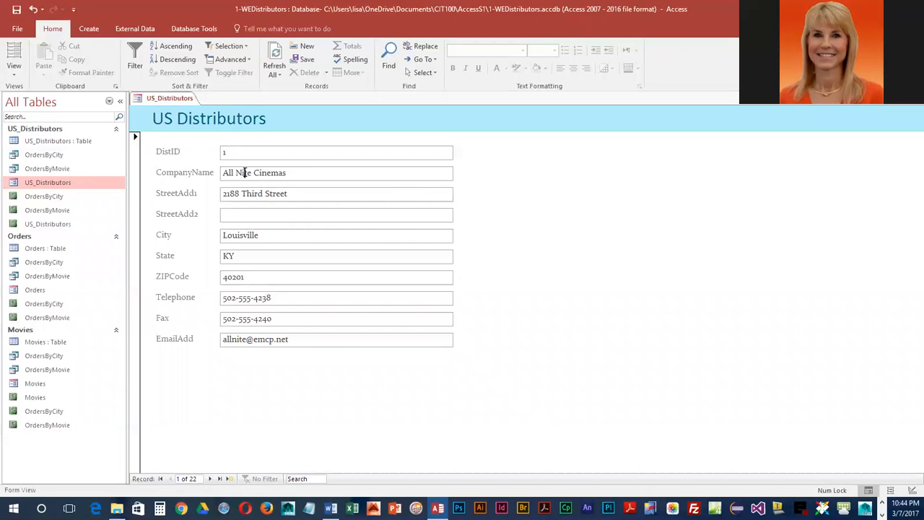
Step: Find 'Victory Cinemas' with the Find dialog, landing on record 15 of 22
left_click(391, 62)
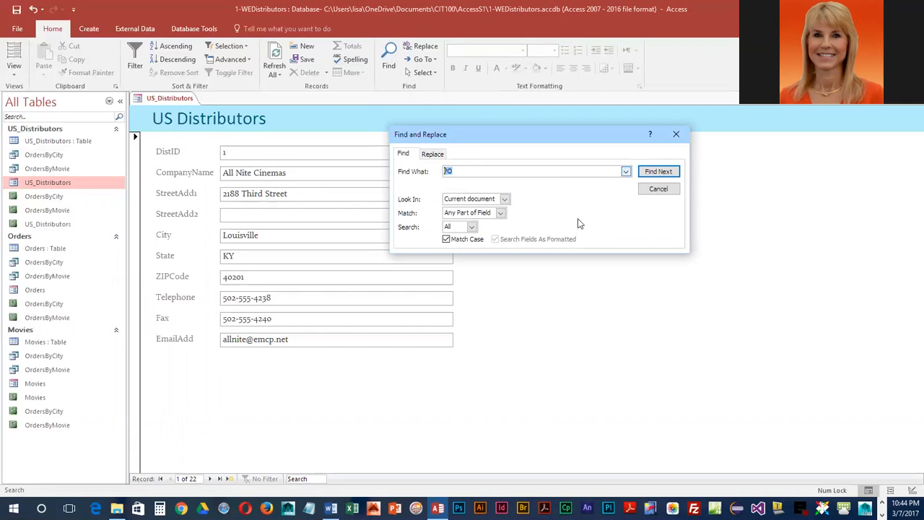
type("Victory Cinemas")
left_click(658, 173)
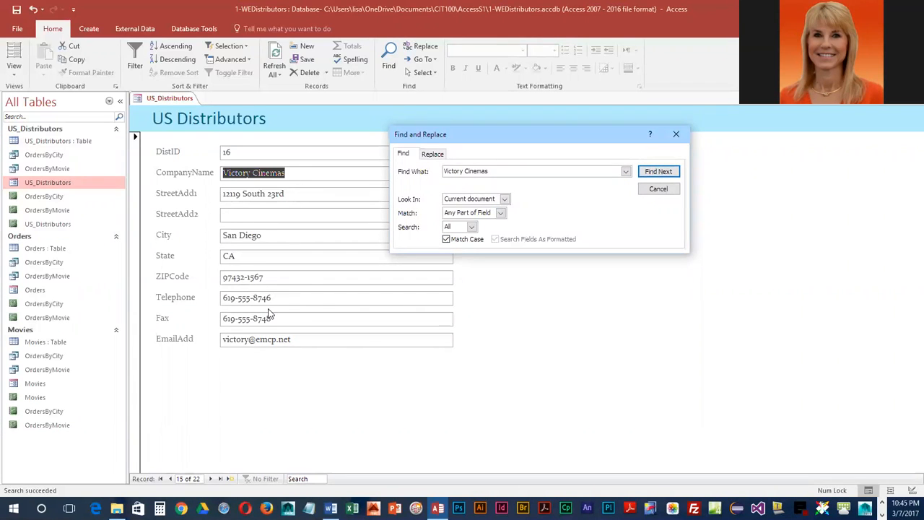
left_click(657, 189)
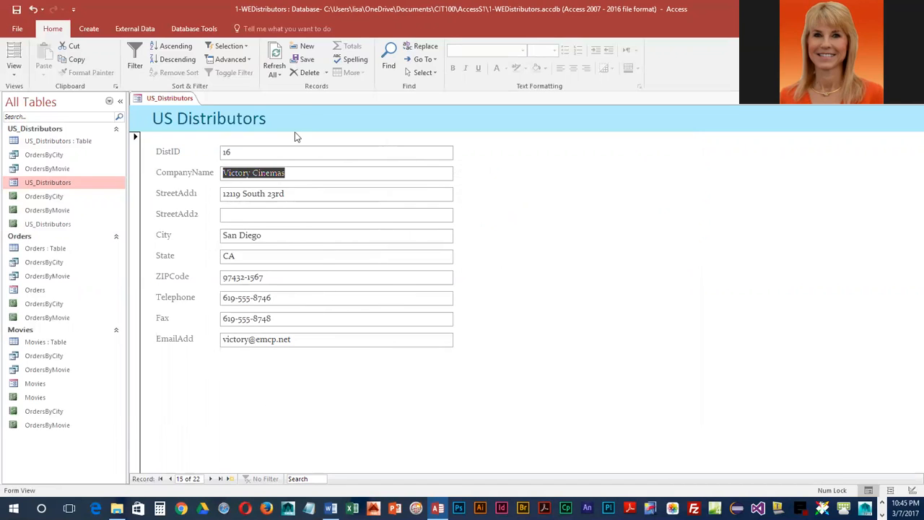
Step: Select the whole Victory Cinemas record and permanently delete it
left_click(307, 73)
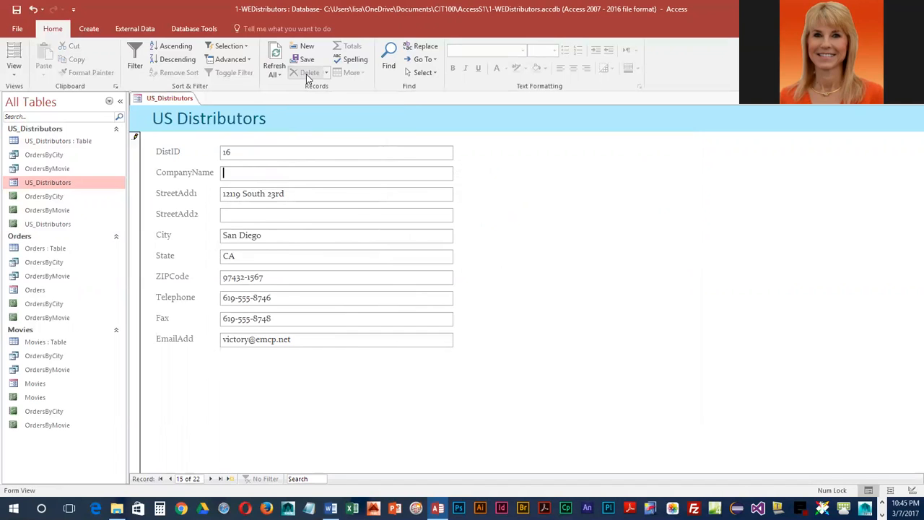
left_click(231, 152)
left_click(135, 140)
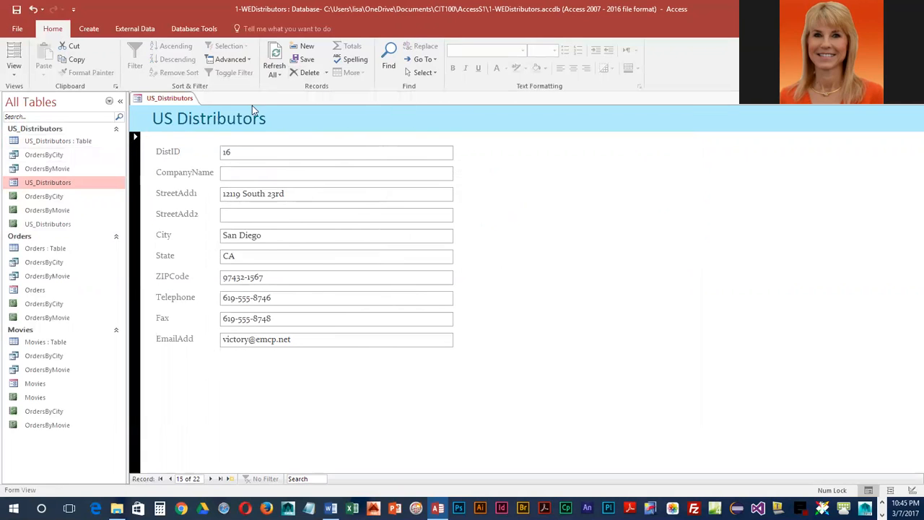
left_click(306, 72)
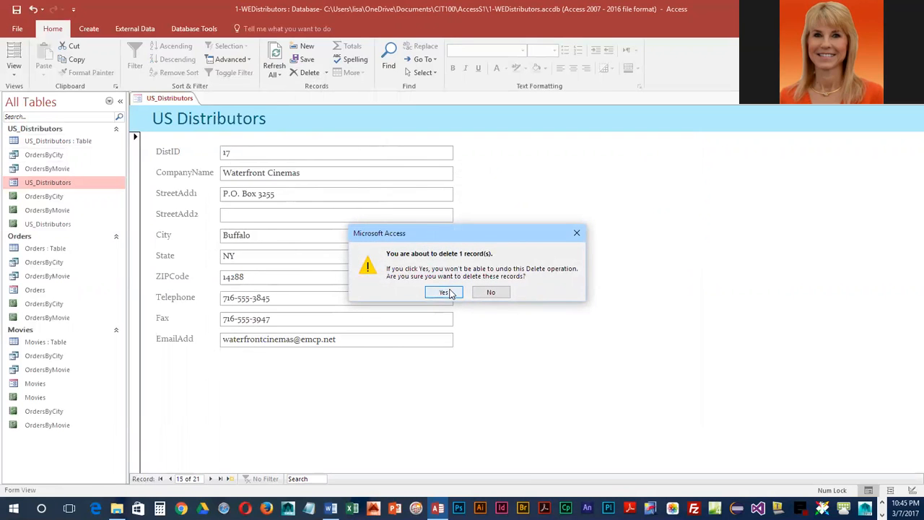
left_click(444, 292)
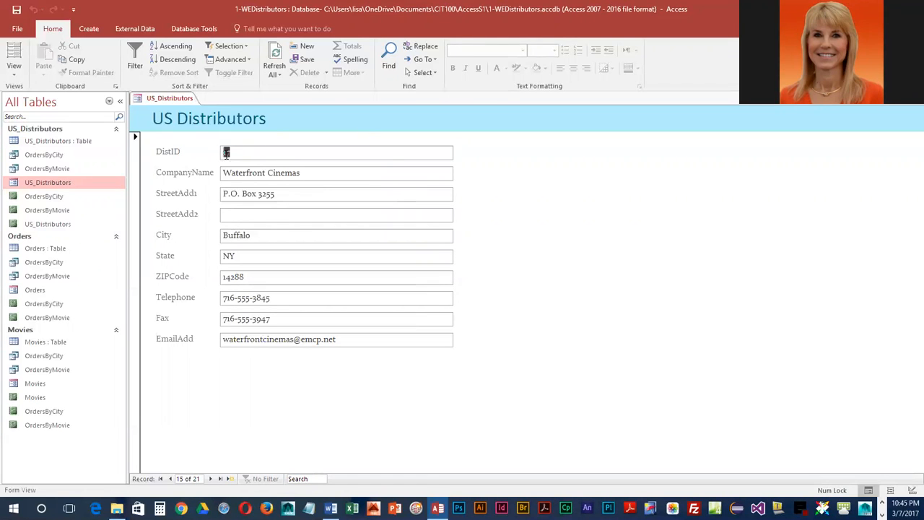
Step: Step through neighbouring records to confirm Waterfront Cinemas is now record 15
double_click(170, 480)
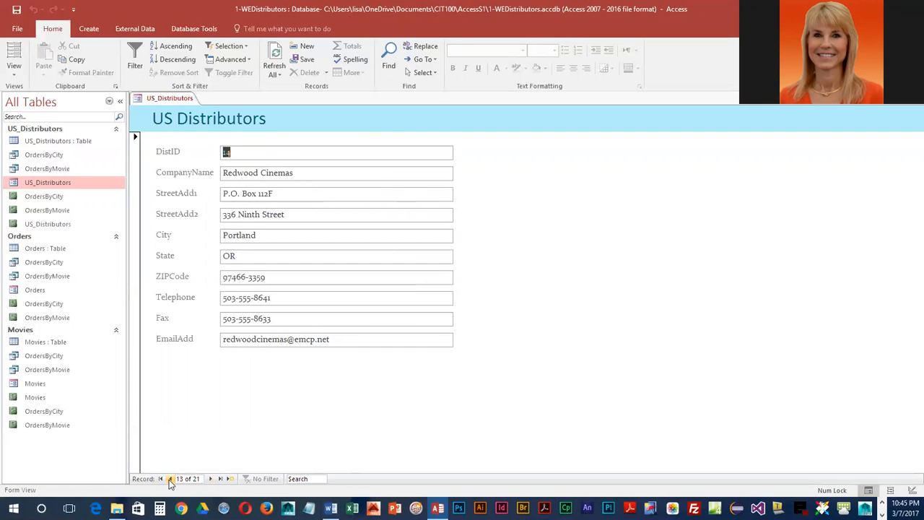
left_click(210, 479)
left_click(210, 479)
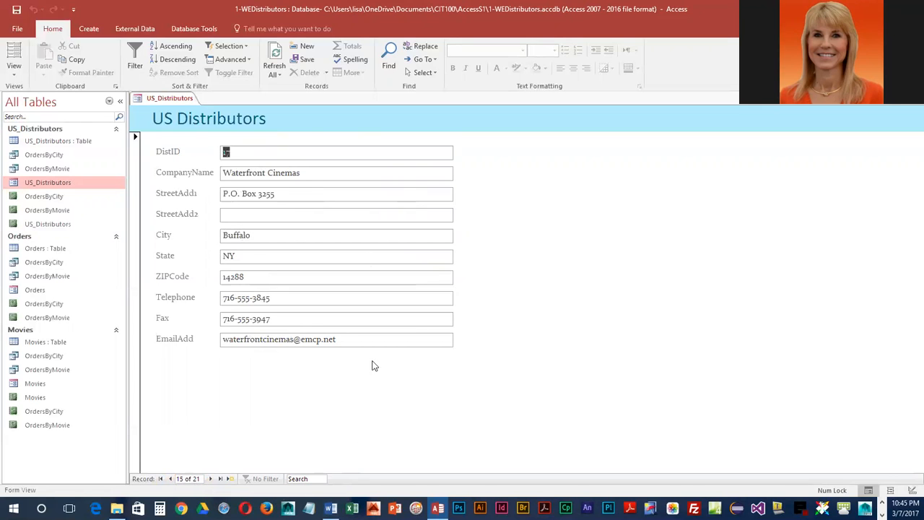
Step: Close the form, check the 21 distributors in the US_Distributors table, then close it
right_click(165, 99)
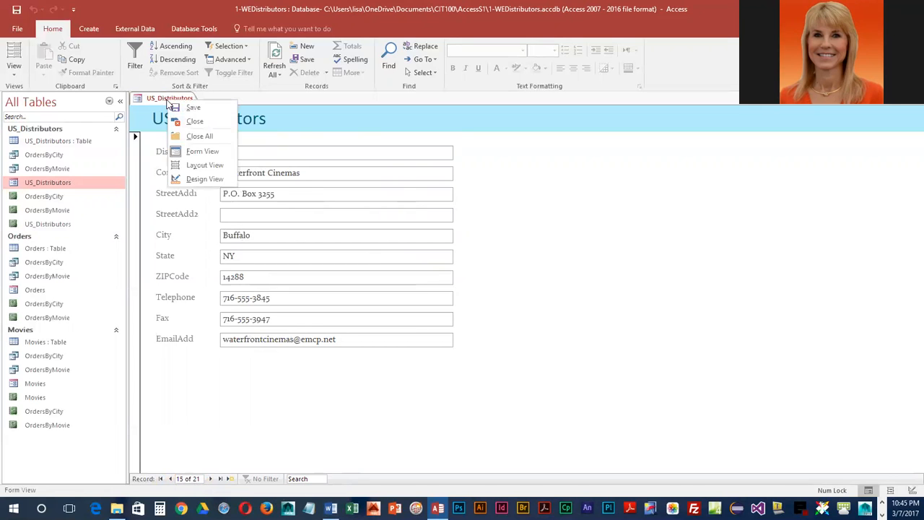
left_click(181, 121)
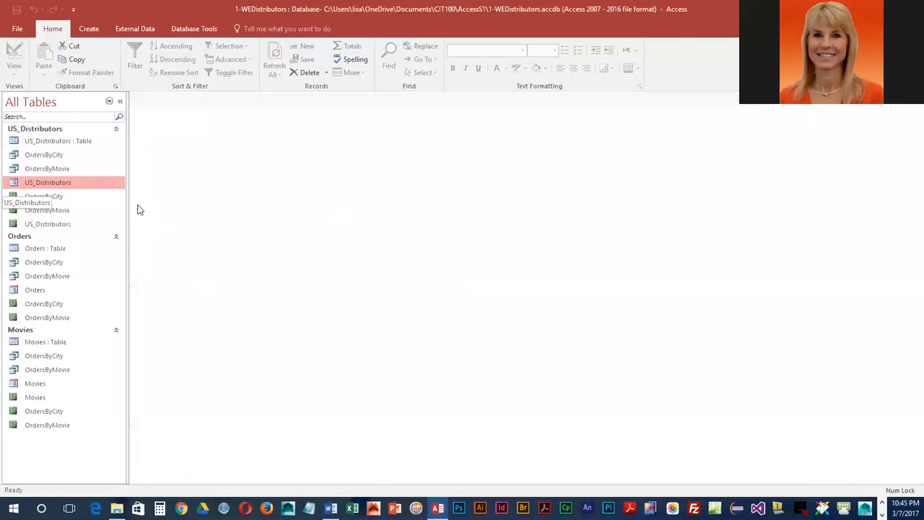
double_click(51, 142)
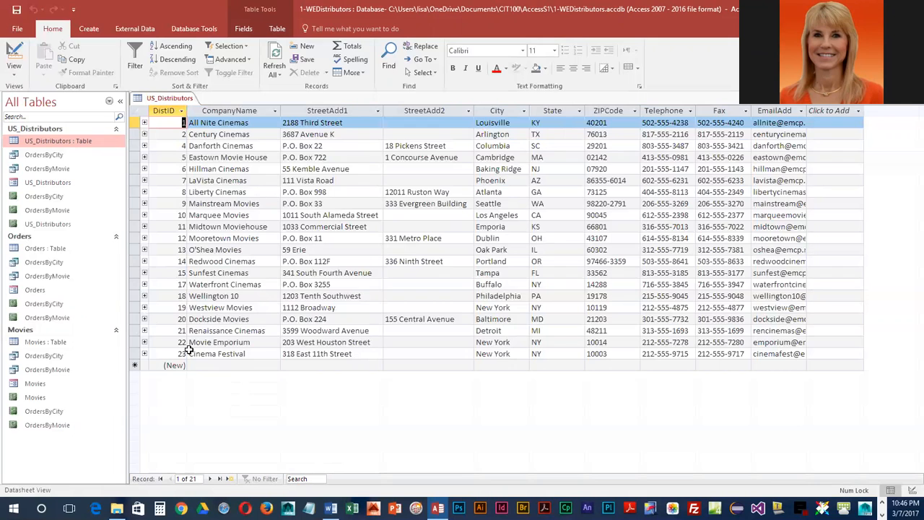
right_click(165, 100)
left_click(182, 119)
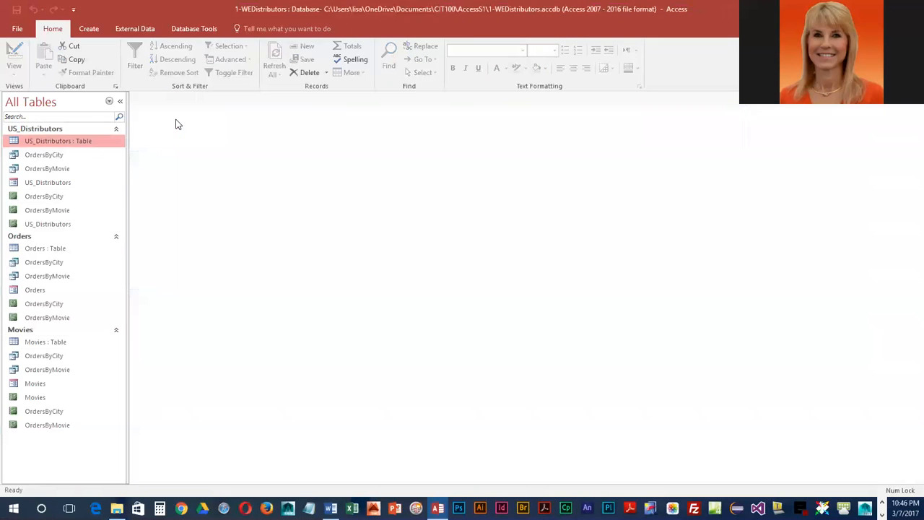